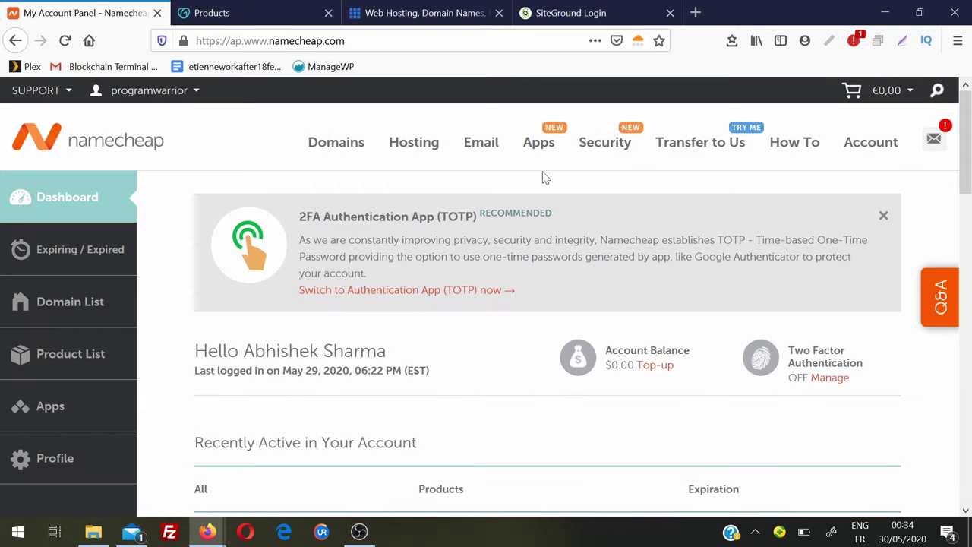
# Open letscreateyourwebsite.com's Namecheap details page and scroll to its Namecheap BasicDNS nameservers.
pyautogui.scroll(-2, 968, 135)
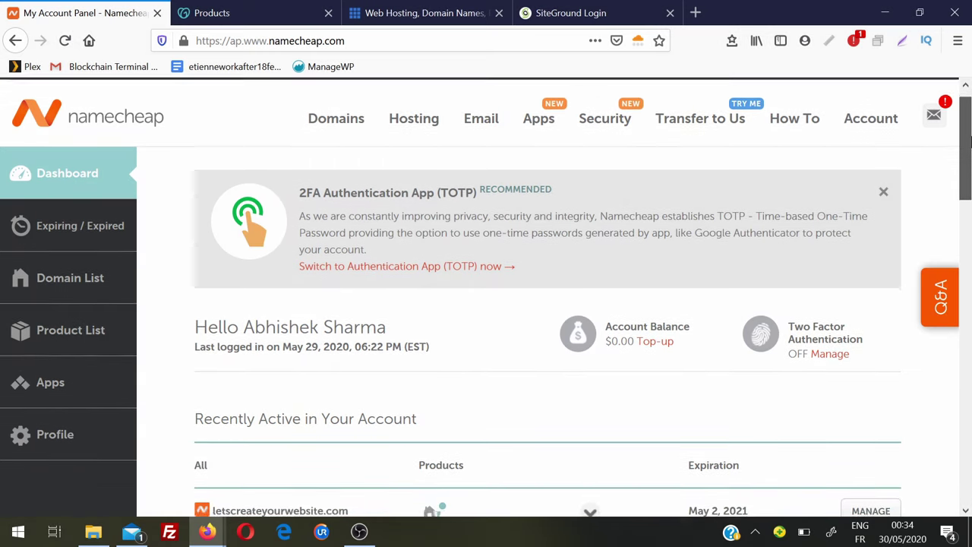
pyautogui.moveTo(213, 456); pyautogui.dragTo(360, 461)
pyautogui.click(364, 460)
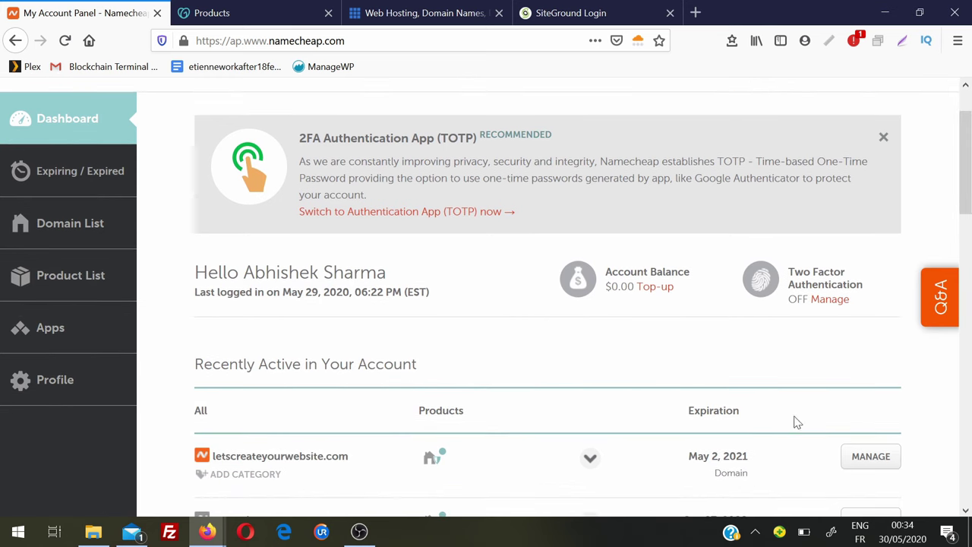
pyautogui.click(870, 457)
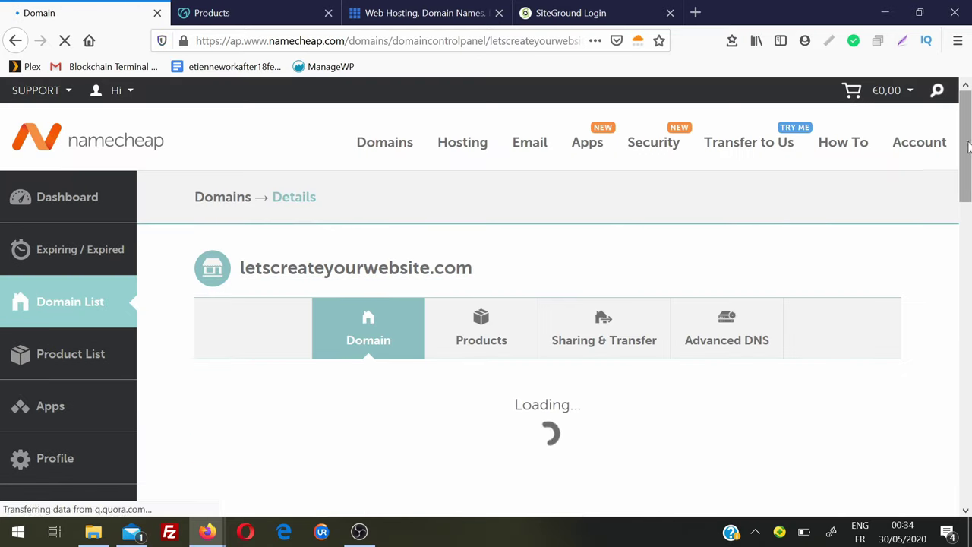
pyautogui.moveTo(970, 143); pyautogui.dragTo(969, 199)
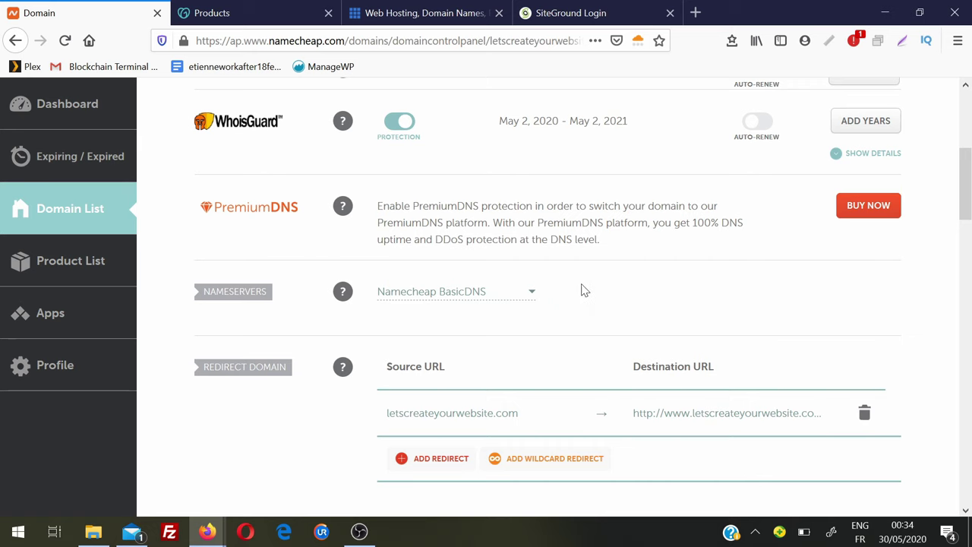
# Switch letscreateyourwebsite.com's nameservers to Custom DNS, then bring up the GoDaddy products page.
pyautogui.click(532, 295)
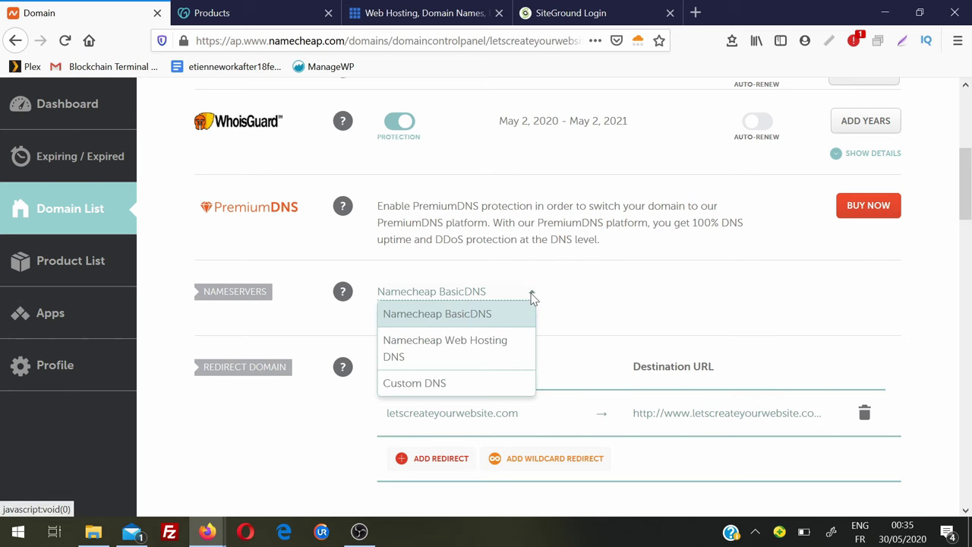
pyautogui.click(468, 384)
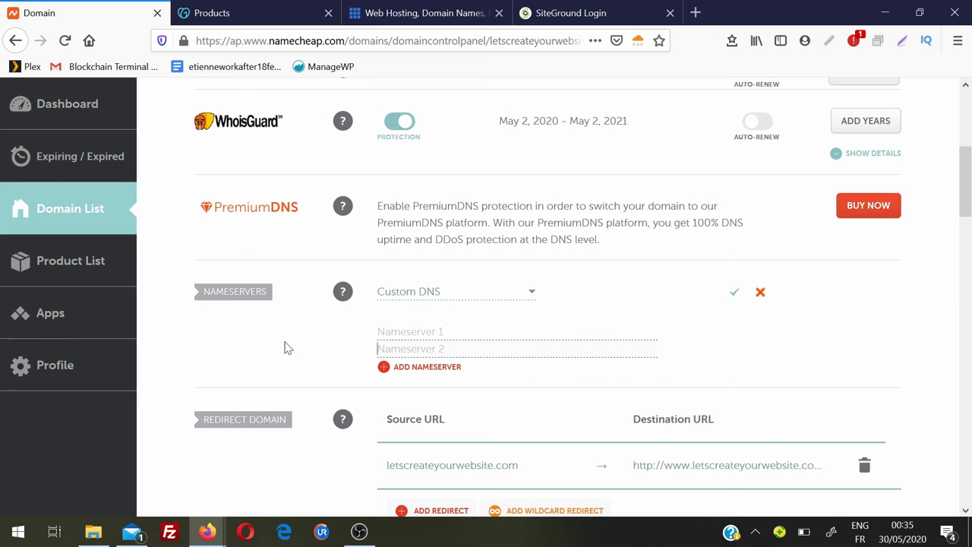
pyautogui.click(242, 9)
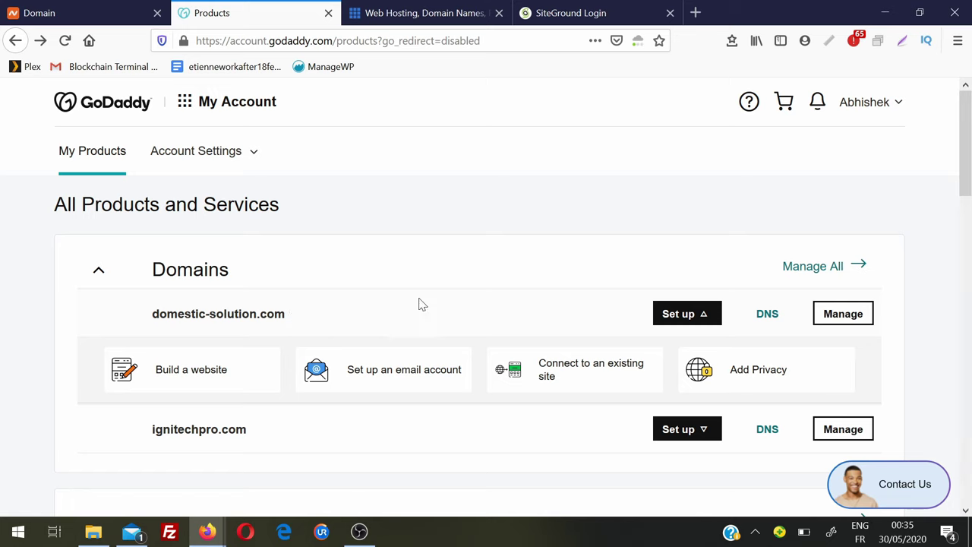
# Open DNS management for domestic-solution.com in GoDaddy and start changing its nameservers.
pyautogui.click(767, 315)
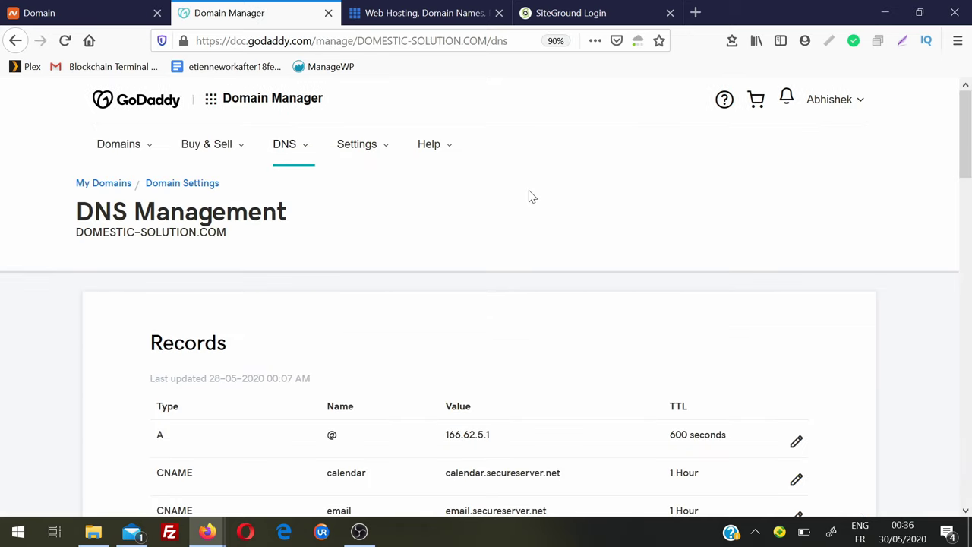
pyautogui.moveTo(965, 141); pyautogui.dragTo(969, 338)
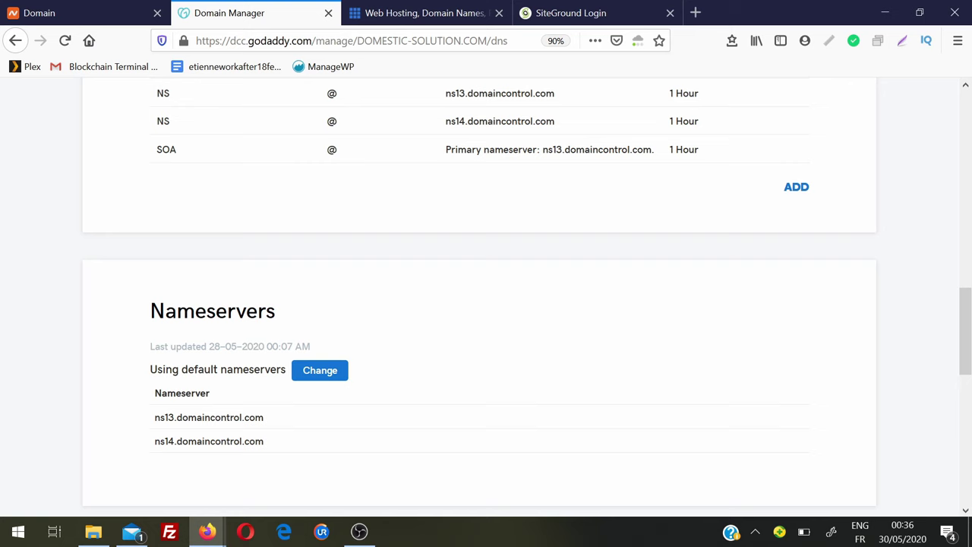
pyautogui.click(316, 377)
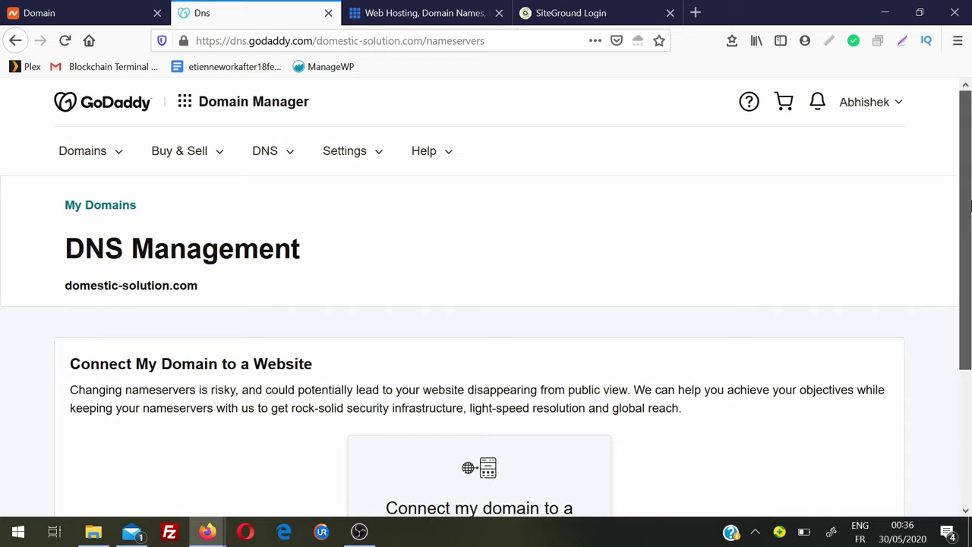
# Reveal GoDaddy's own-nameserver fields, then return to Namecheap's empty Custom DNS settings.
pyautogui.scroll(-5, 361, 395)
pyautogui.click(245, 423)
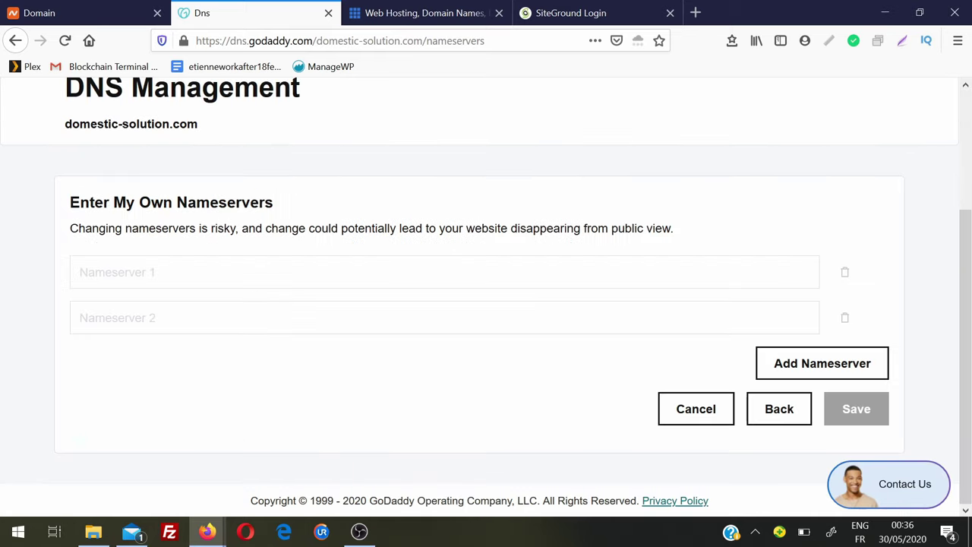
pyautogui.click(228, 272)
pyautogui.click(233, 315)
pyautogui.click(78, 9)
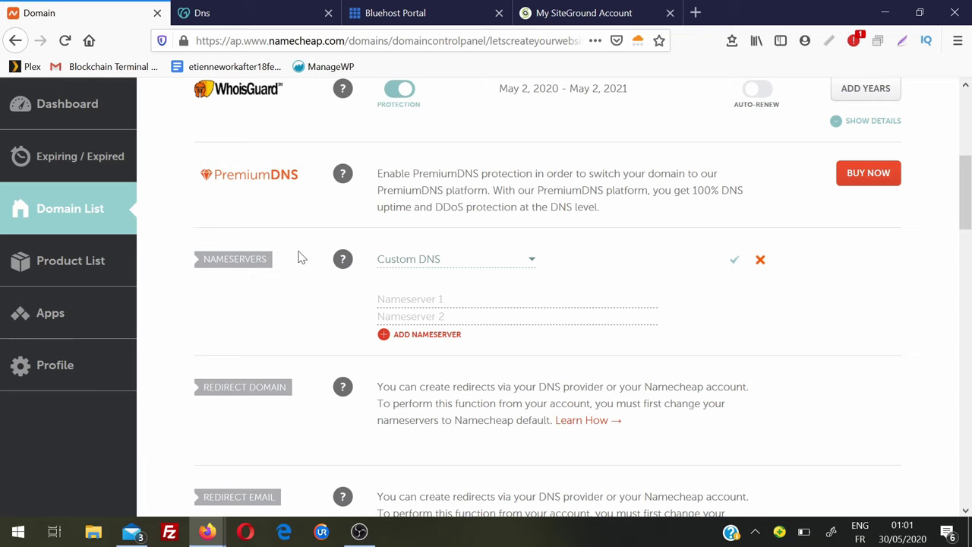
# Bring up the Bluehost portal's My Domains page.
pyautogui.click(391, 8)
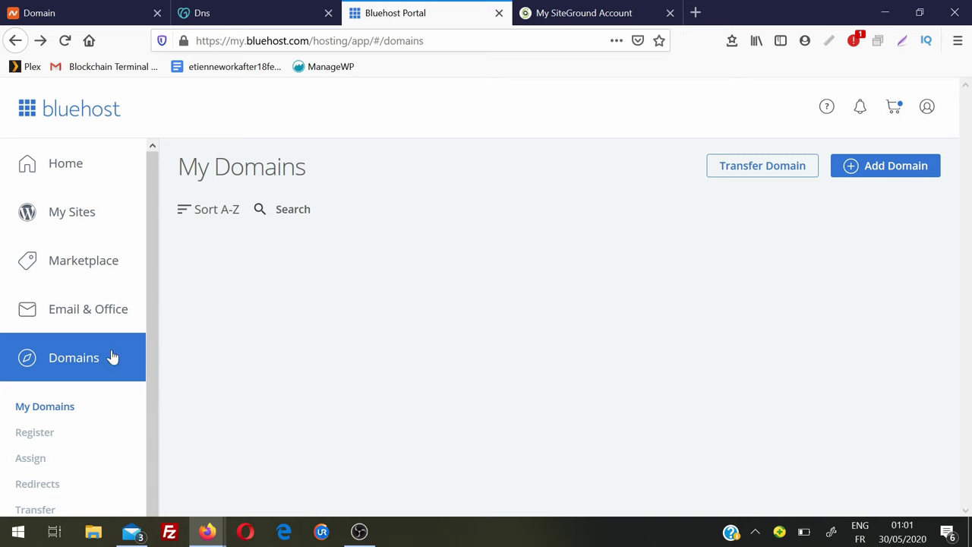
# Open Bluehost's Assign Domain form and copy letscreateyourwebsite.com from the Namecheap page.
pyautogui.moveTo(156, 341); pyautogui.dragTo(152, 391)
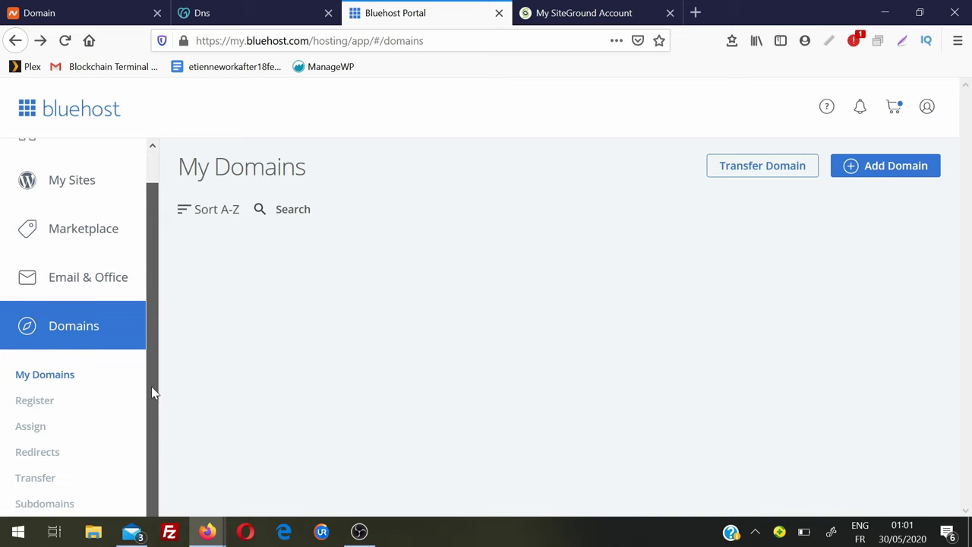
pyautogui.click(48, 439)
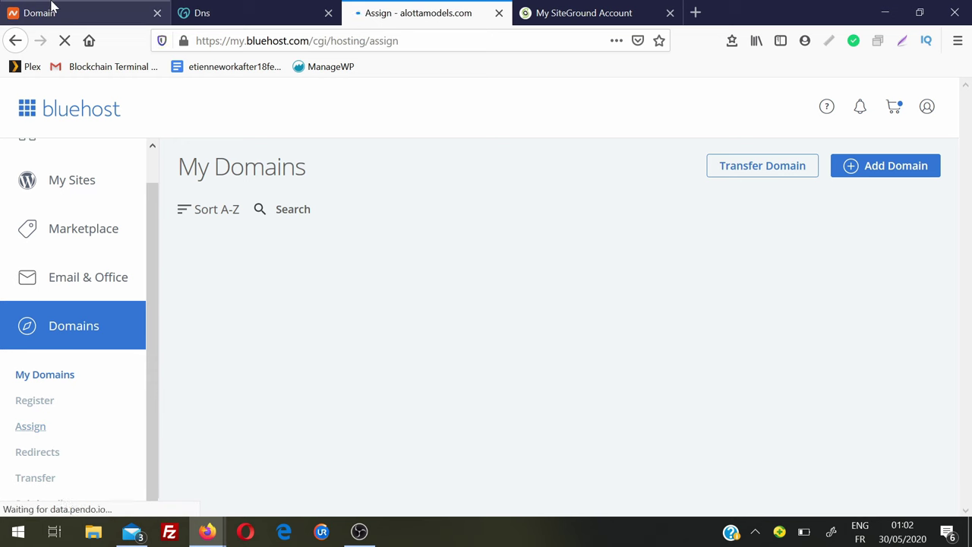
pyautogui.click(15, 11)
pyautogui.scroll(4, 562, 221)
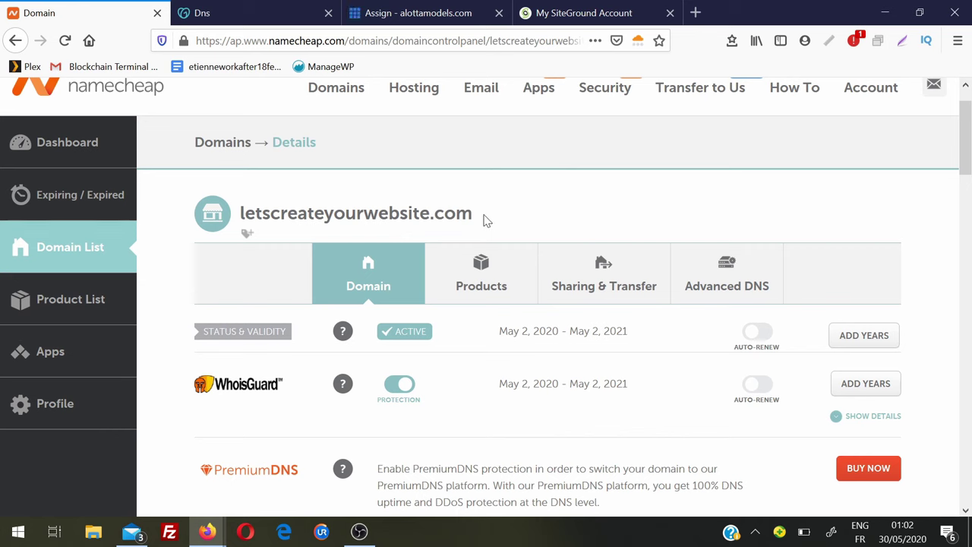
pyautogui.moveTo(486, 221); pyautogui.dragTo(242, 221)
pyautogui.hotkey('ctrl', 'c')
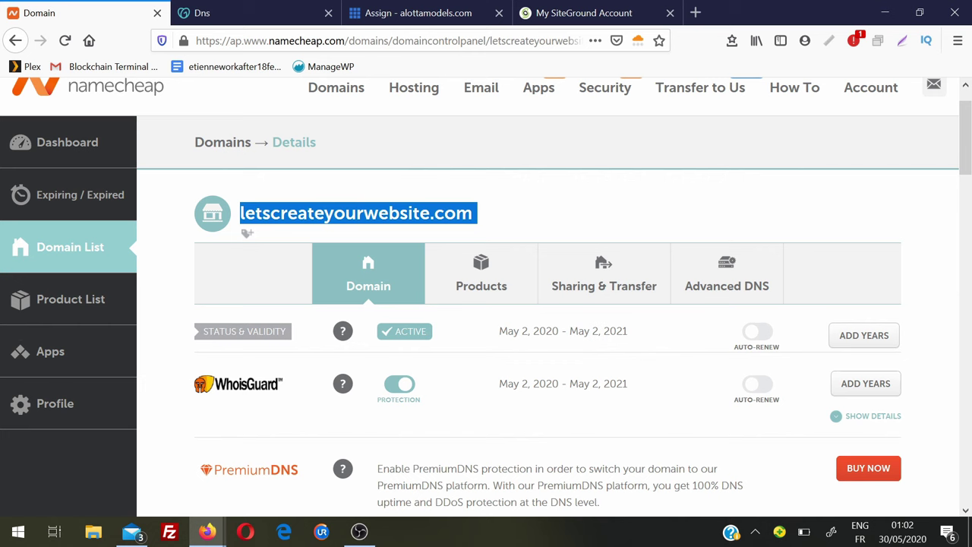
pyautogui.click(369, 13)
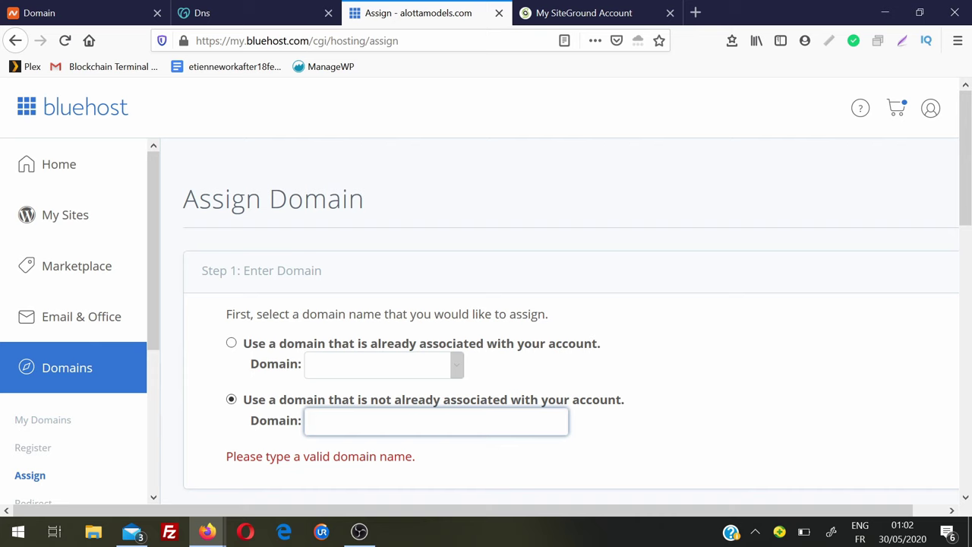
# Paste letscreateyourwebsite.com as an unassociated domain in Bluehost and copy NS1.BLUEHOST.COM.
pyautogui.hotkey('ctrl', 'v')
pyautogui.scroll(-2, 245, 332)
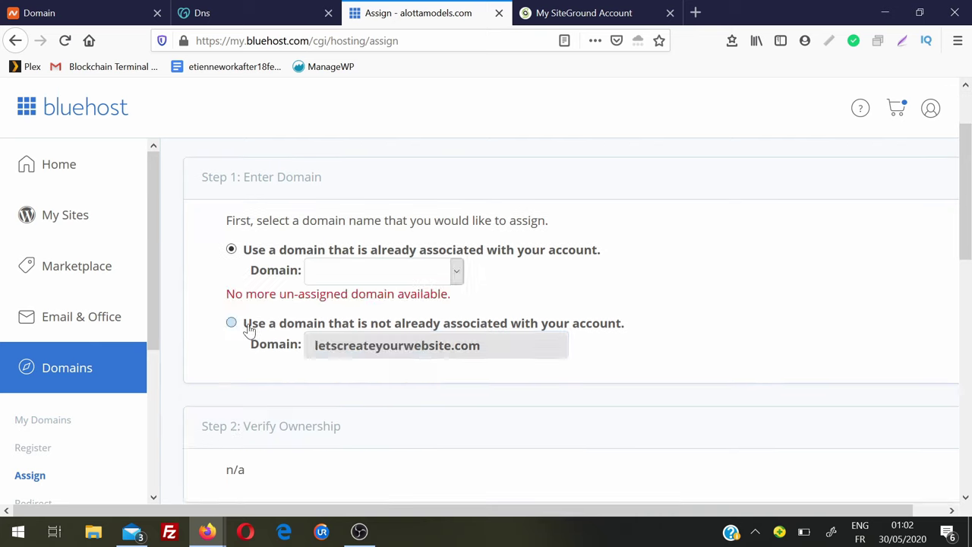
pyautogui.moveTo(971, 207); pyautogui.dragTo(971, 235)
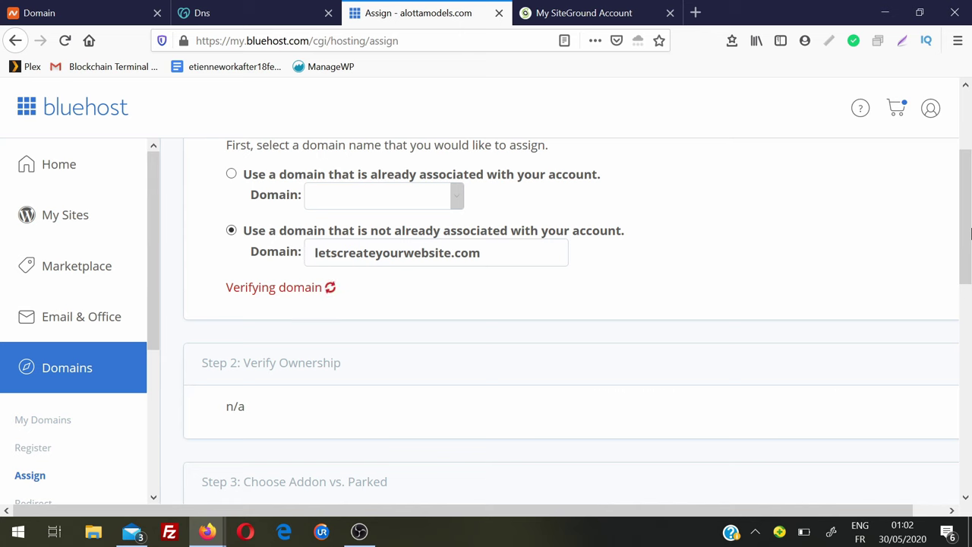
pyautogui.moveTo(971, 234); pyautogui.dragTo(971, 263)
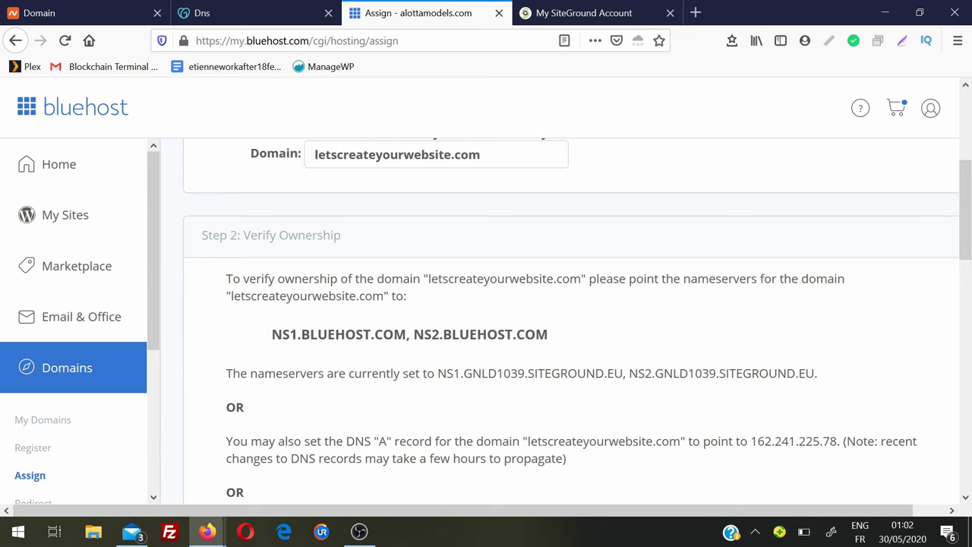
pyautogui.moveTo(272, 334); pyautogui.dragTo(407, 334)
pyautogui.hotkey('ctrl', 'c')
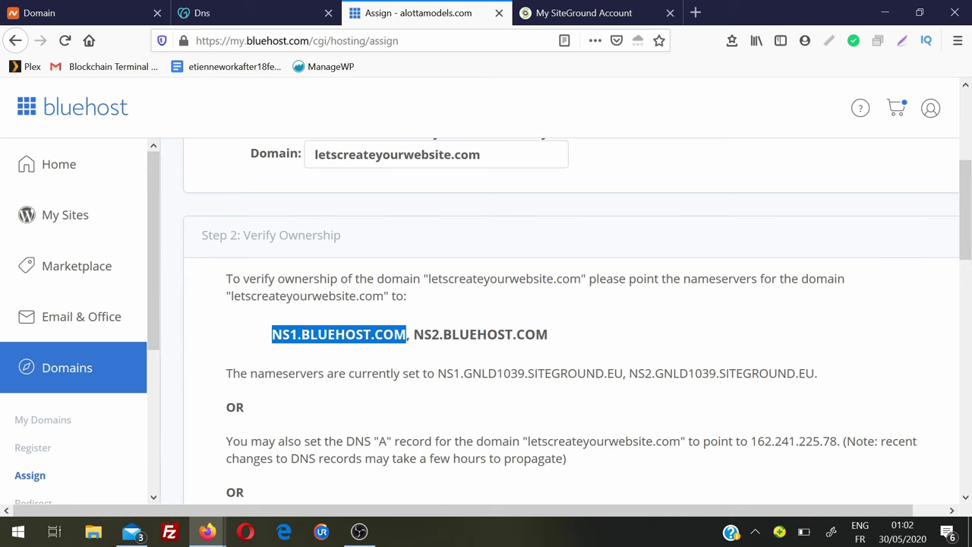
# Paste NS1.BLUEHOST.COM into Namecheap's first custom nameserver field.
pyautogui.click(113, 8)
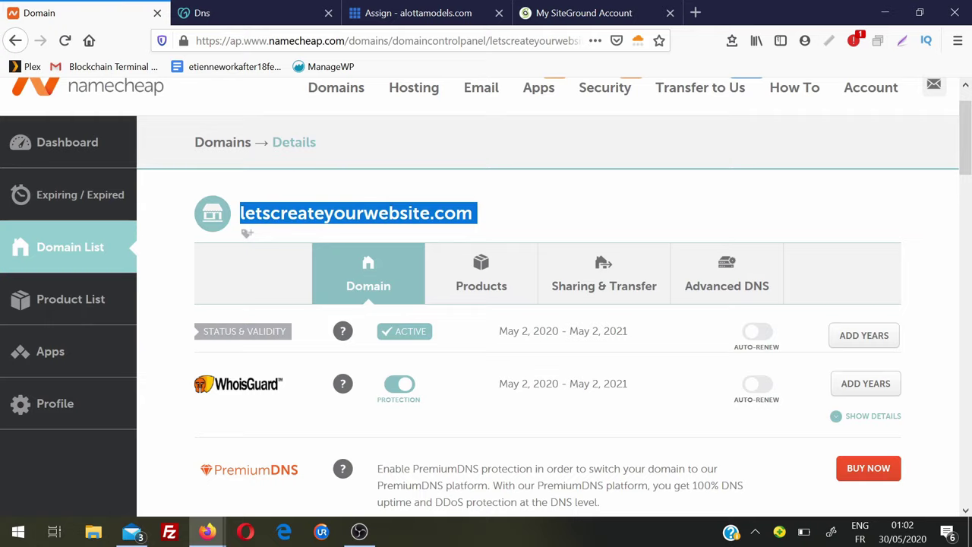
pyautogui.click(969, 185)
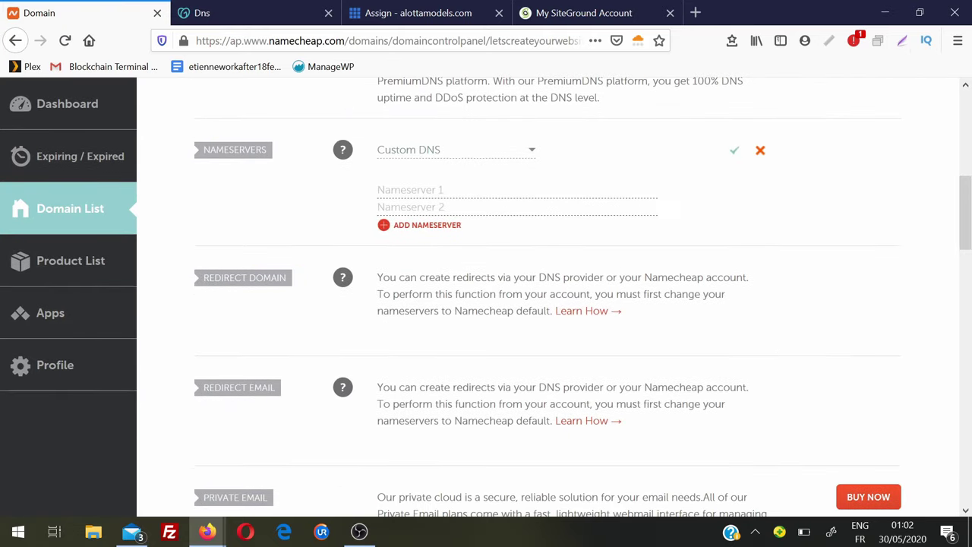
pyautogui.hotkey('ctrl', 'v')
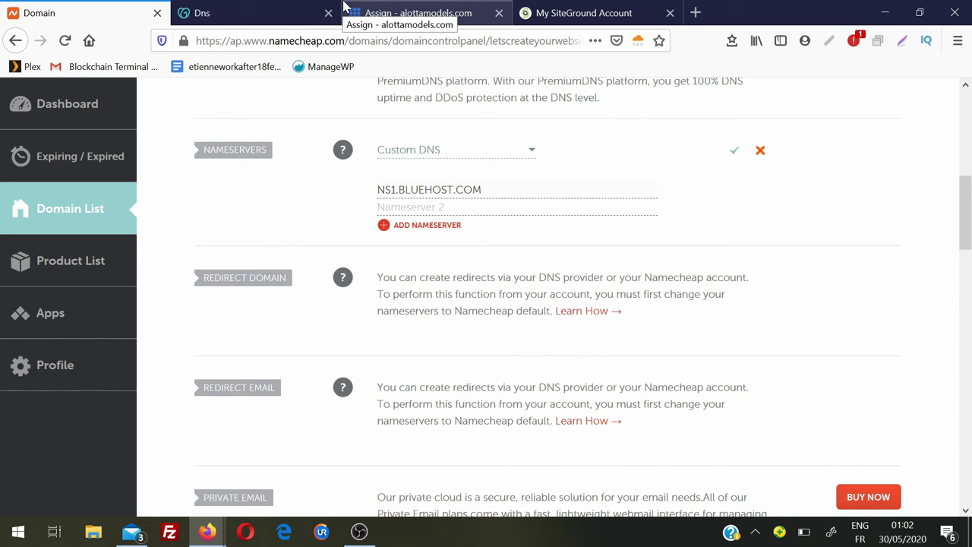
# Copy NS2.BLUEHOST.COM from Bluehost into Nameserver 2 and save the nameservers.
pyautogui.click(374, 9)
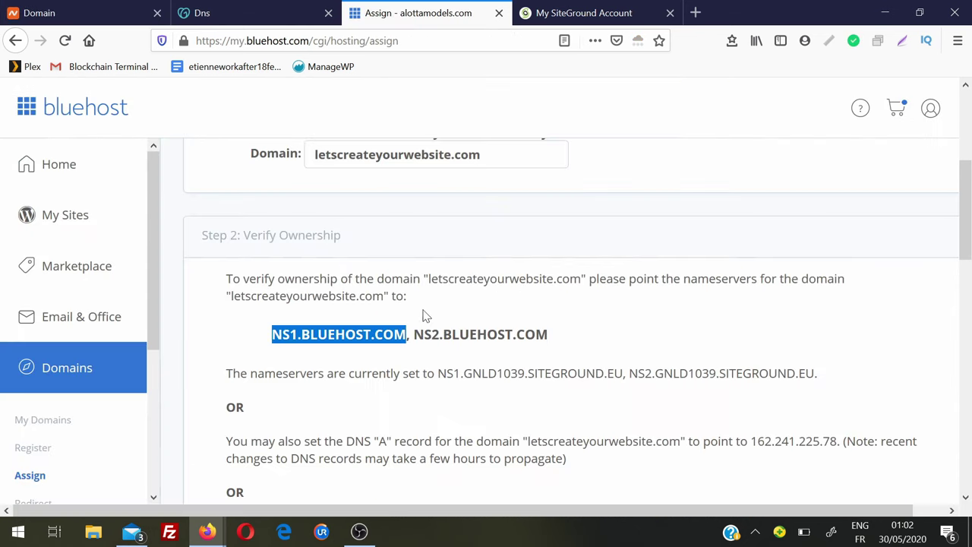
pyautogui.moveTo(513, 334); pyautogui.dragTo(547, 335)
pyautogui.hotkey('ctrl', 'c')
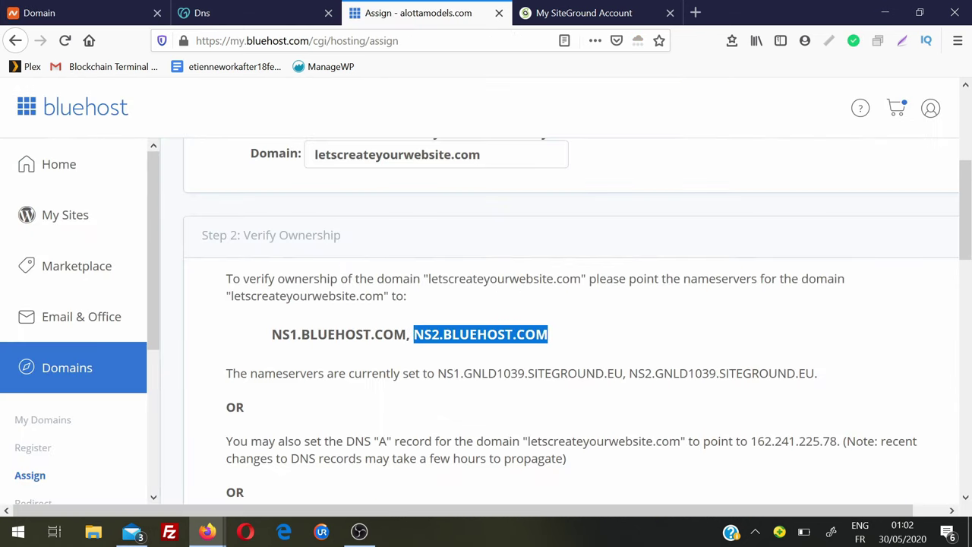
pyautogui.click(120, 7)
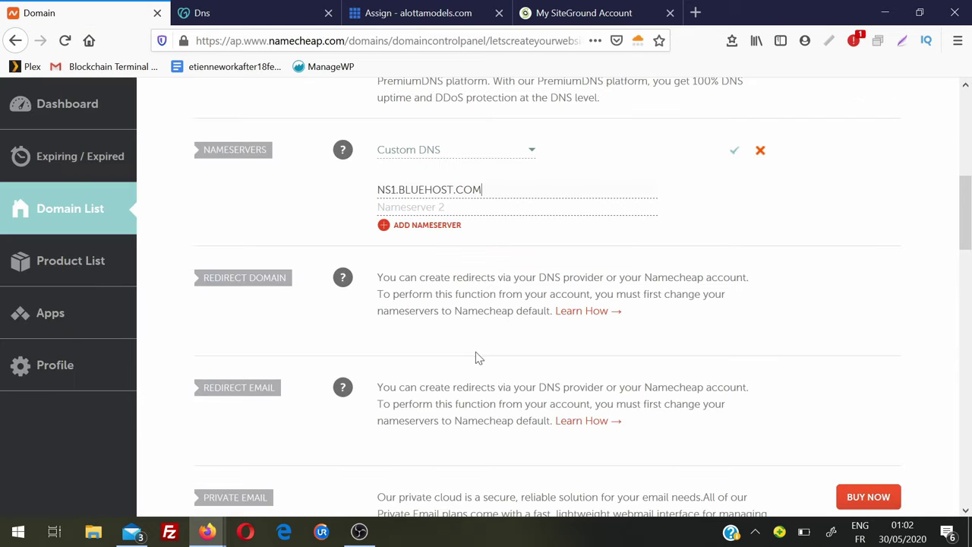
pyautogui.press('Tab')
pyautogui.hotkey('ctrl', 'v')
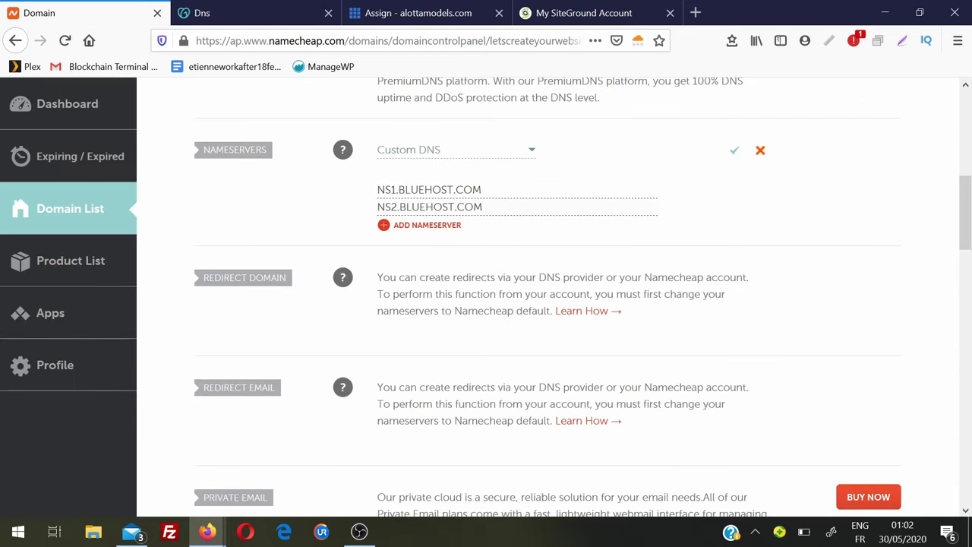
pyautogui.click(734, 152)
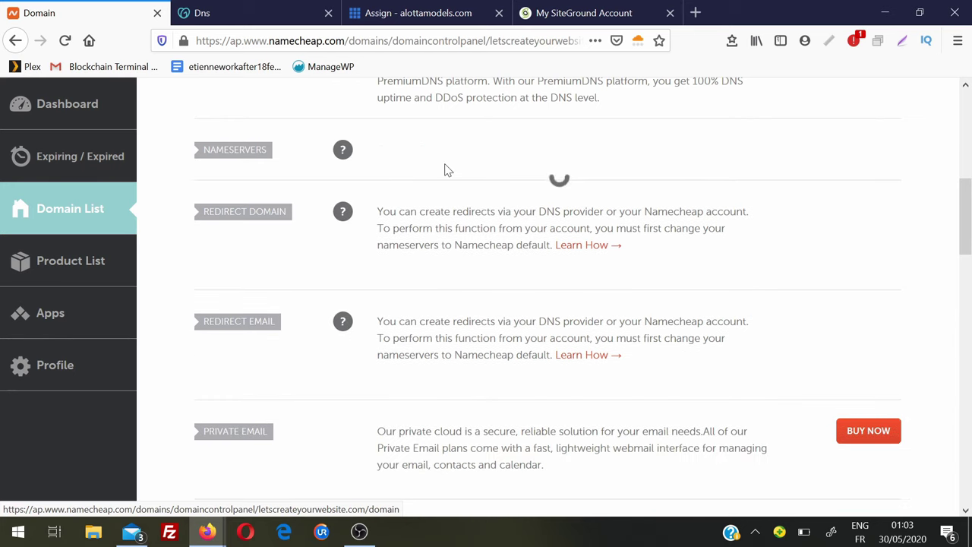
# Review Bluehost's remaining domain-assign steps through Step 4, then bring up the SiteGround dashboard.
pyautogui.click(433, 8)
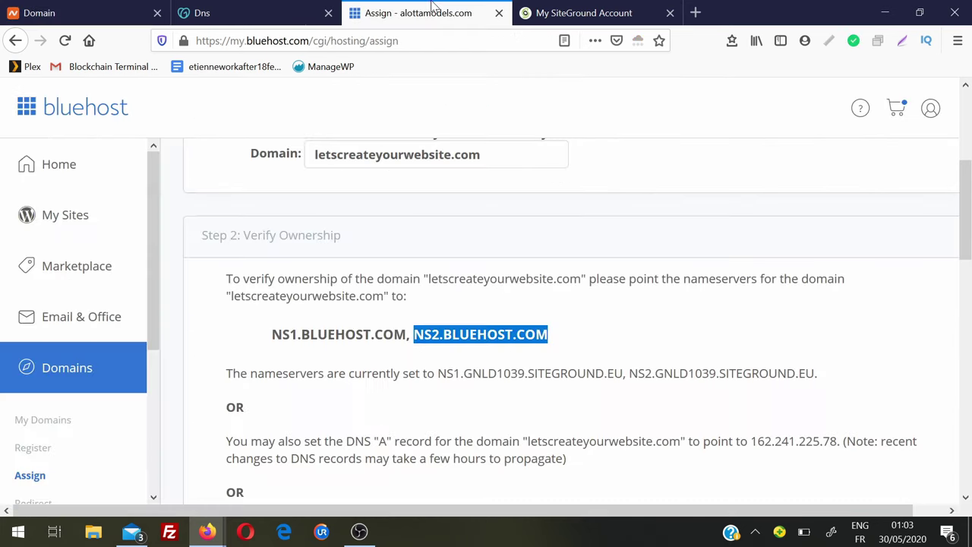
pyautogui.scroll(-2, 970, 220)
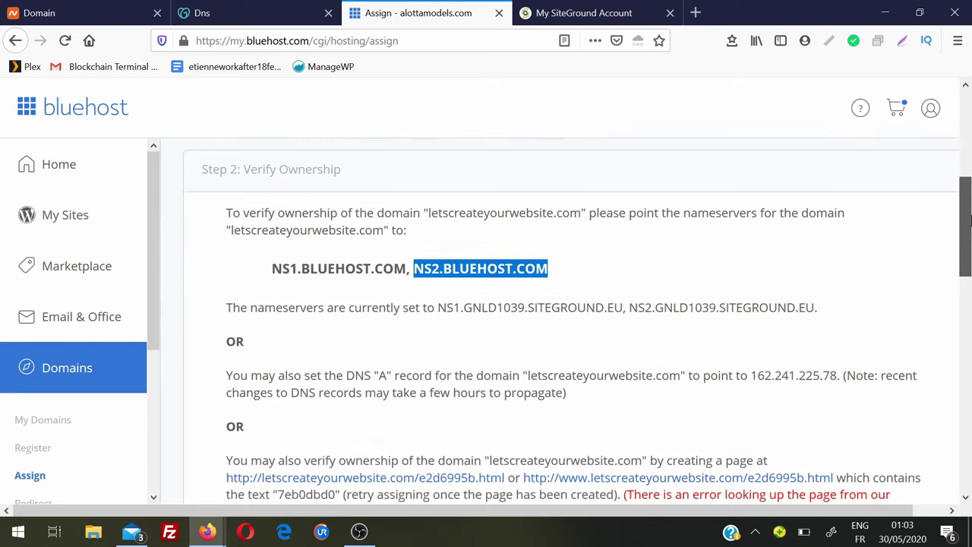
pyautogui.moveTo(970, 220); pyautogui.dragTo(970, 438)
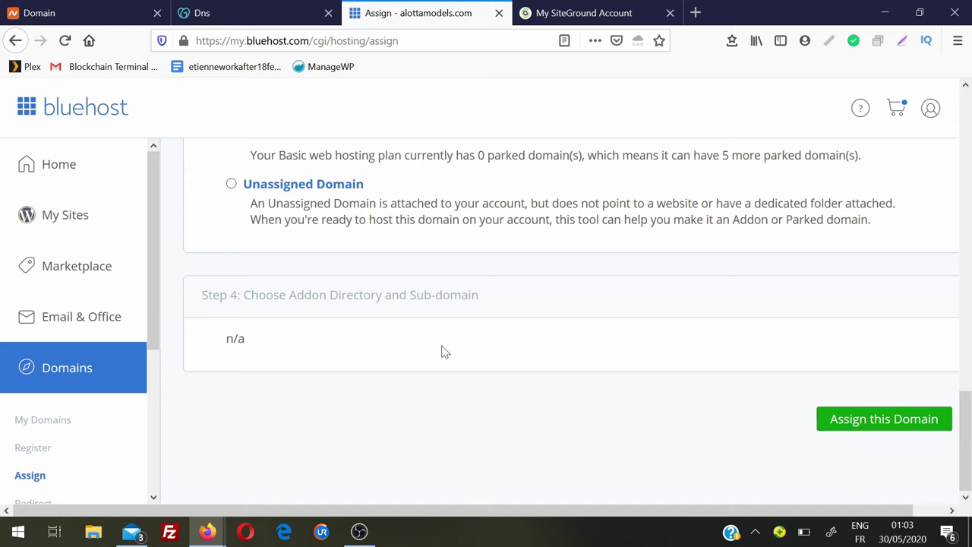
pyautogui.click(569, 9)
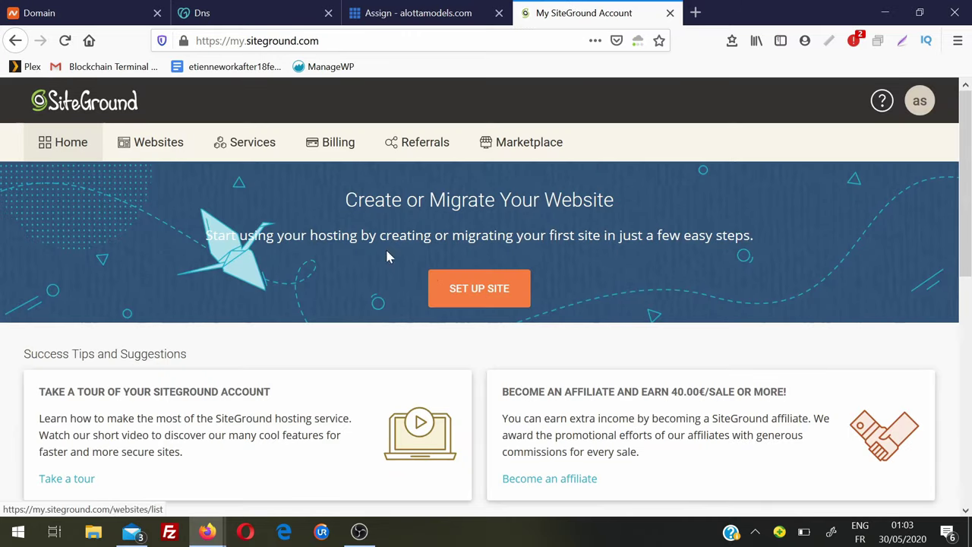
# Start a new SiteGround site using an existing domain and copy letscreateyourwebsite.com from Namecheap.
pyautogui.click(463, 284)
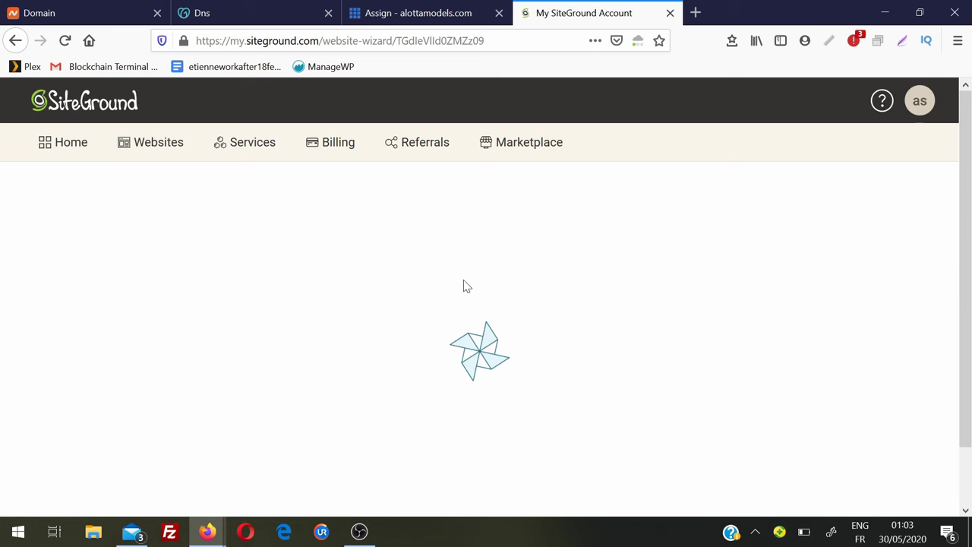
pyautogui.click(473, 475)
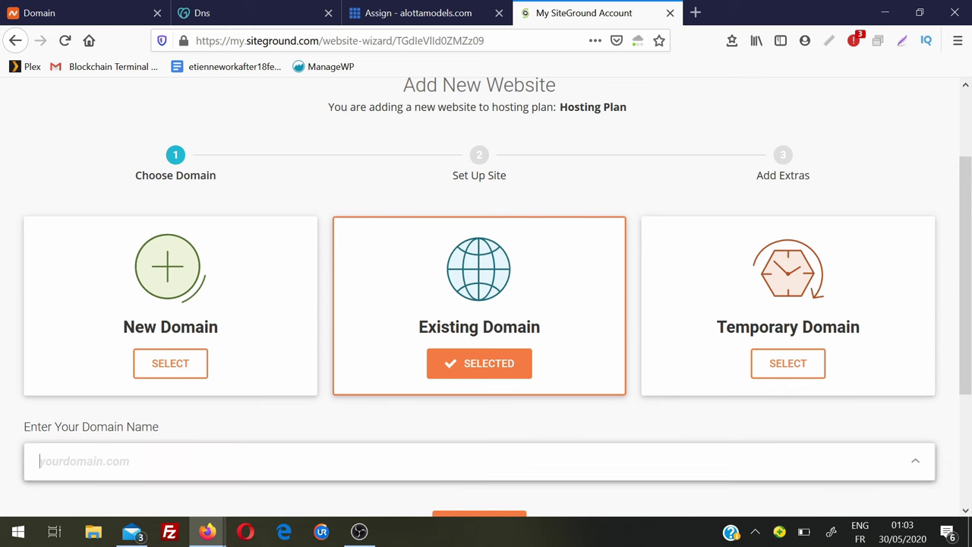
pyautogui.click(100, 9)
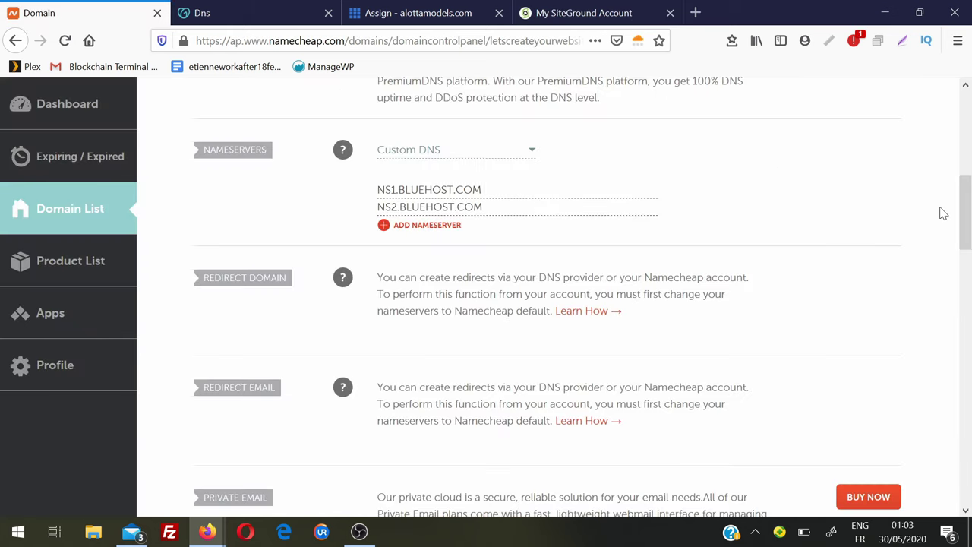
pyautogui.moveTo(965, 213); pyautogui.dragTo(965, 114)
pyautogui.moveTo(487, 269); pyautogui.dragTo(239, 267)
pyautogui.hotkey('ctrl', 'c')
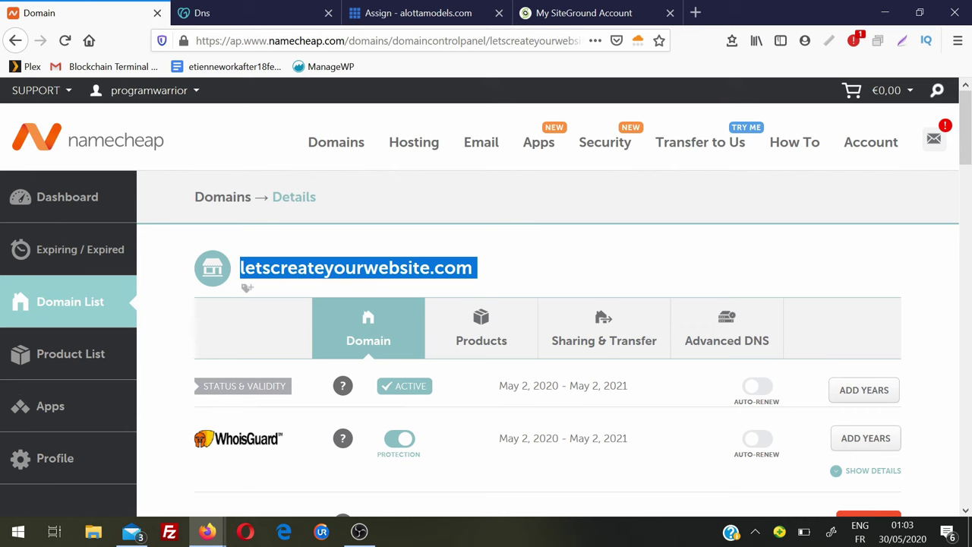
pyautogui.click(558, 12)
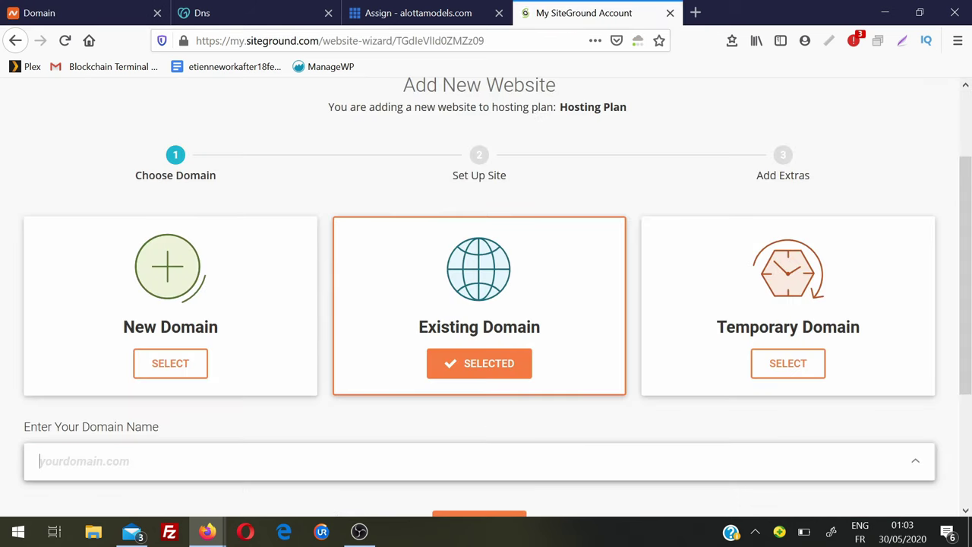
# Paste letscreateyourwebsite.com into SiteGround's domain field and continue past the domain step.
pyautogui.hotkey('ctrl', 'v')
pyautogui.scroll(-2, 486, 304)
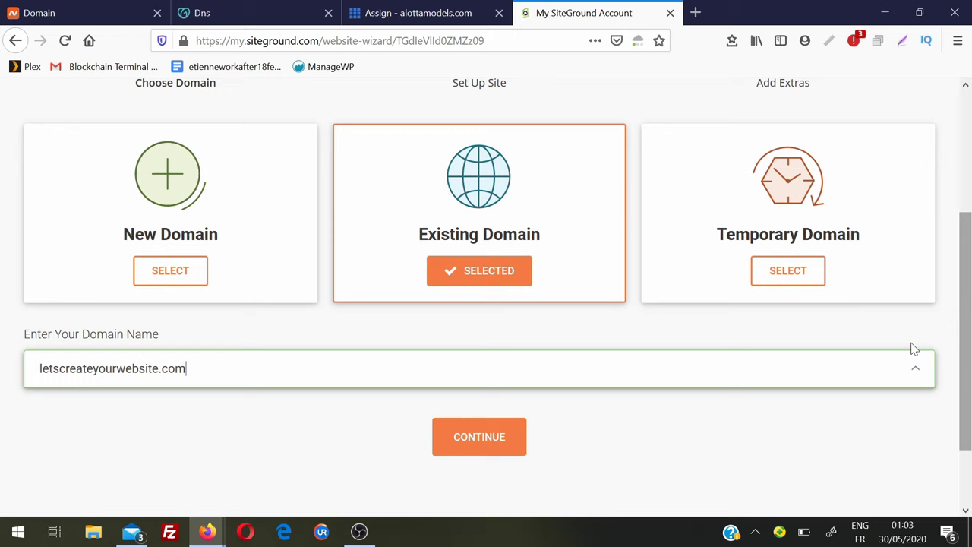
pyautogui.click(474, 435)
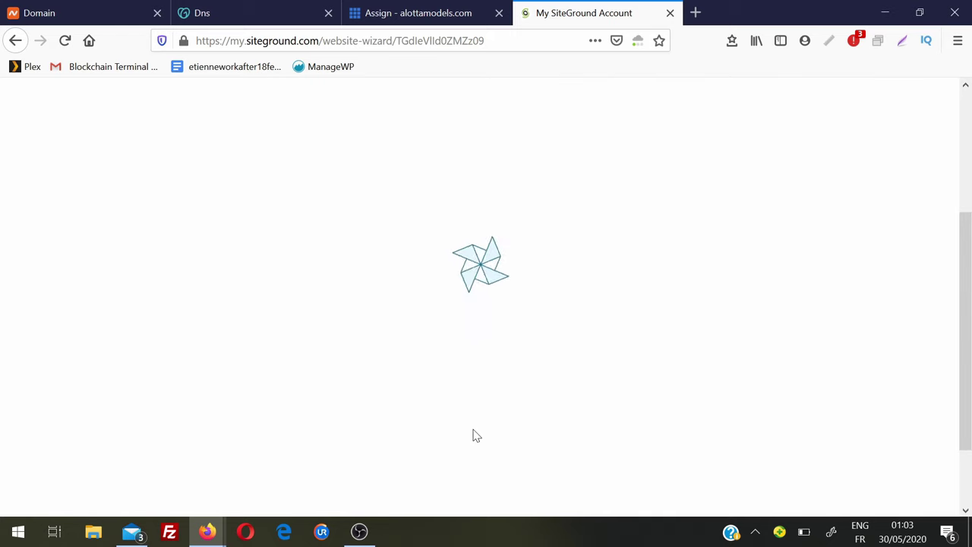
pyautogui.scroll(-2, 705, 405)
# Submit letscreateyourwebsite.com, choose the empty-site option, and finish without adding any extras.
pyautogui.click(477, 439)
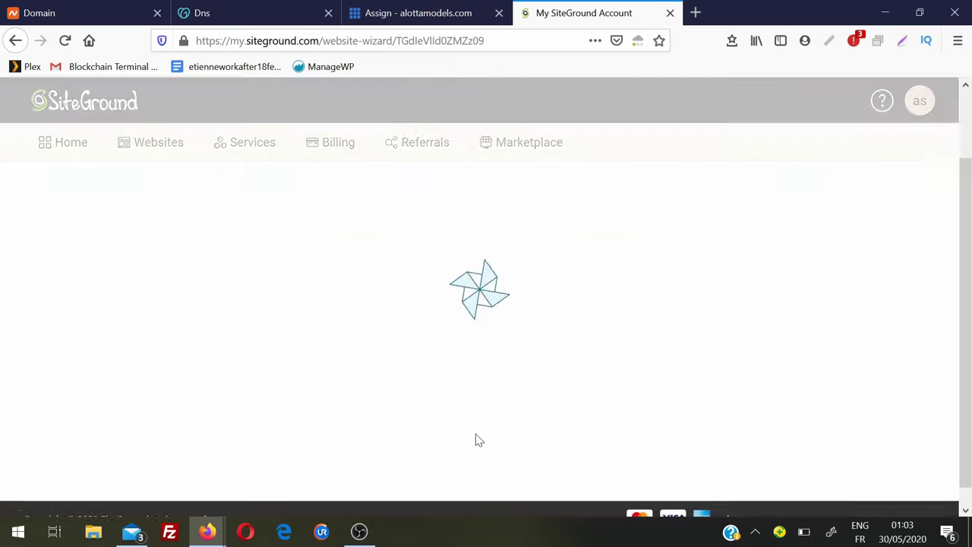
pyautogui.scroll(-3, 969, 196)
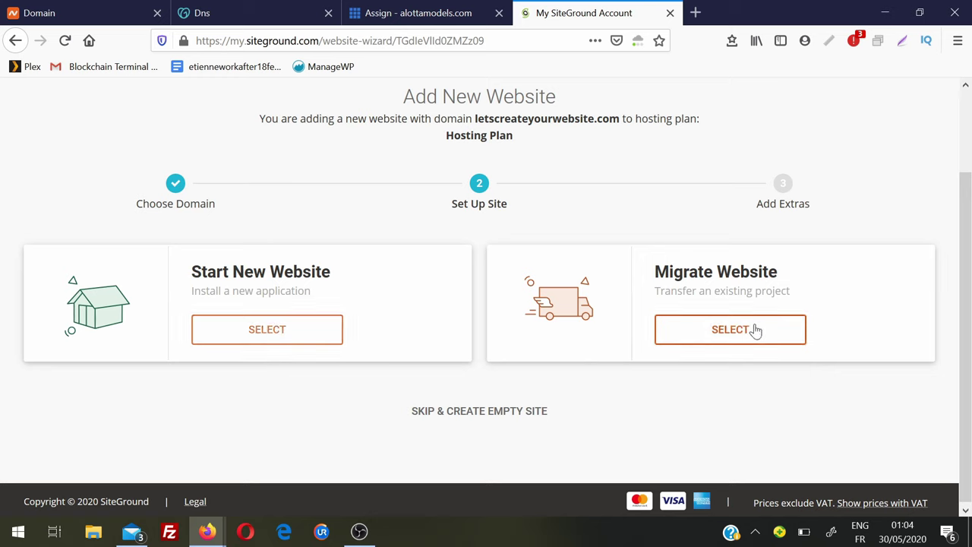
pyautogui.click(480, 416)
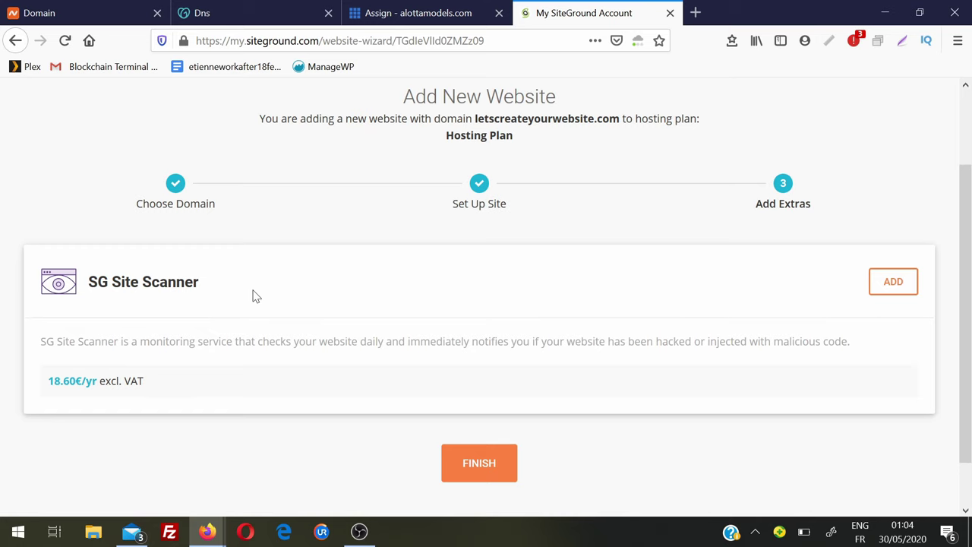
pyautogui.scroll(-2, 963, 282)
pyautogui.click(490, 414)
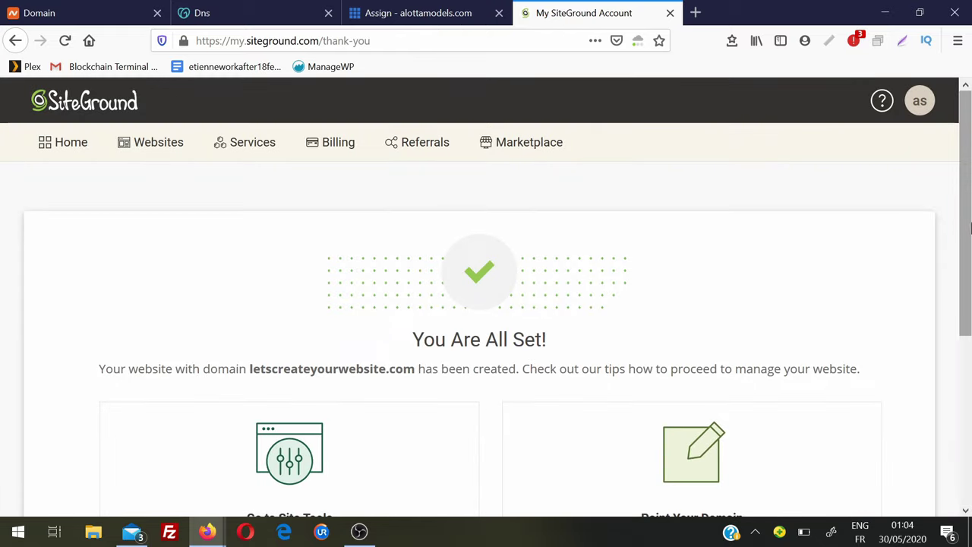
# Scroll to the new nameservers and select NS1.GNLD1039.SITEGROUND.EU to copy it.
pyautogui.moveTo(970, 227); pyautogui.dragTo(970, 354)
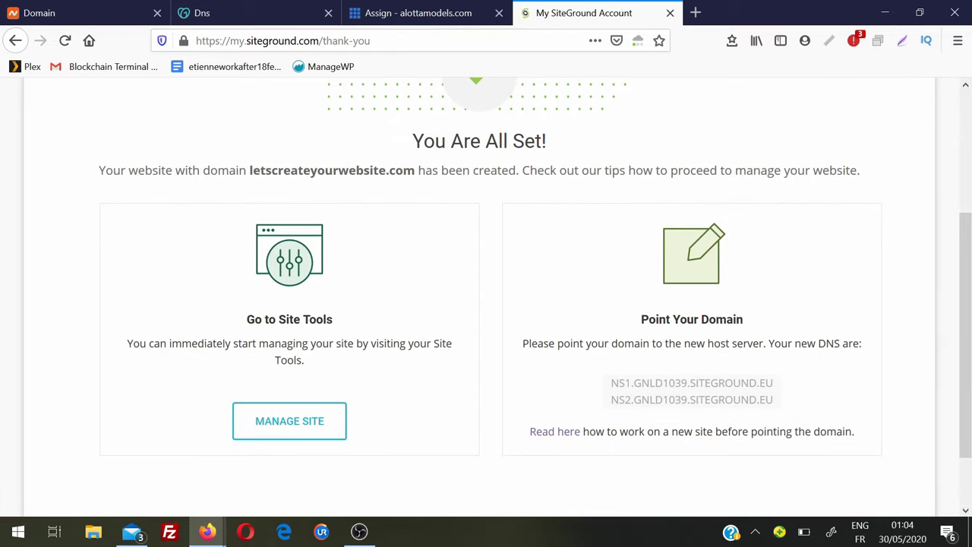
pyautogui.moveTo(610, 383); pyautogui.dragTo(778, 390)
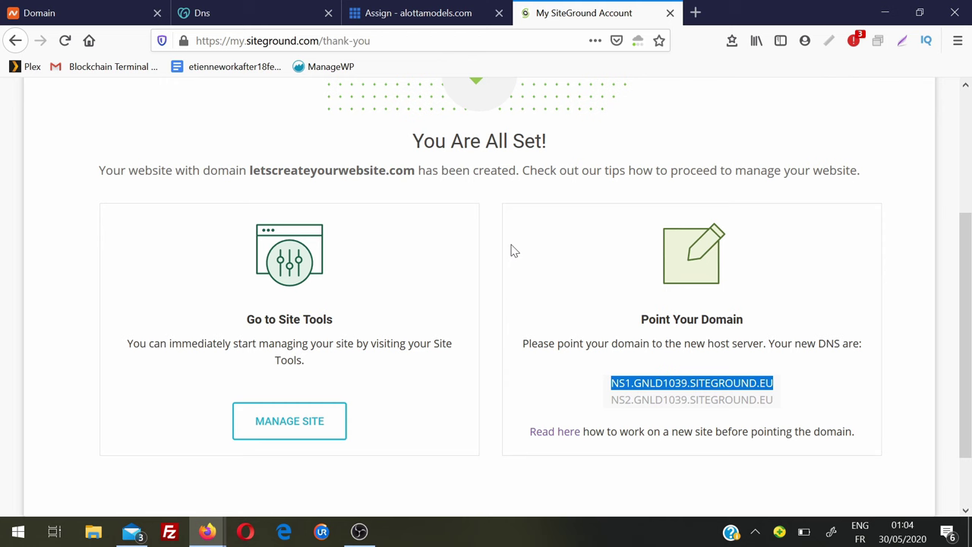
# In Namecheap, replace the first Bluehost nameserver with ns1.gnld1039.siteground.eu.
pyautogui.click(138, 17)
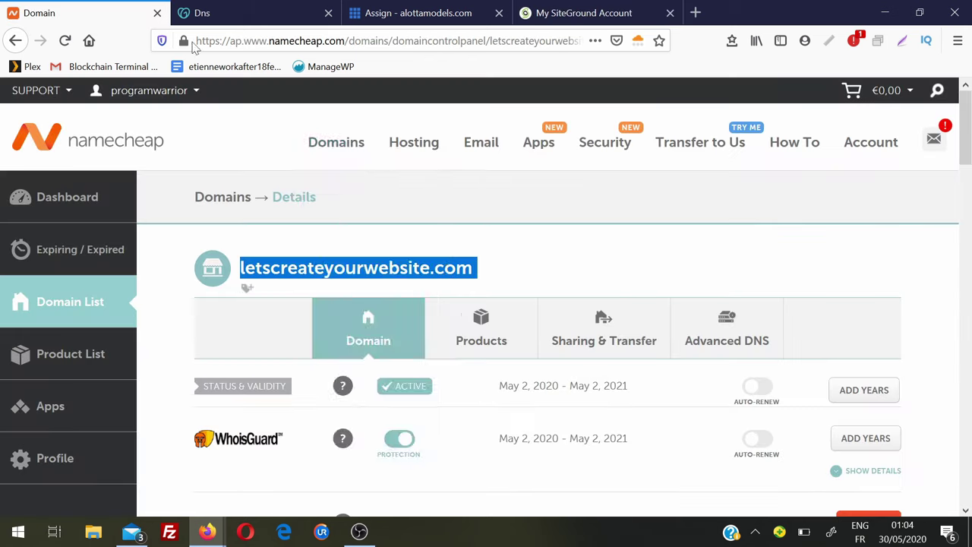
pyautogui.scroll(-5, 912, 225)
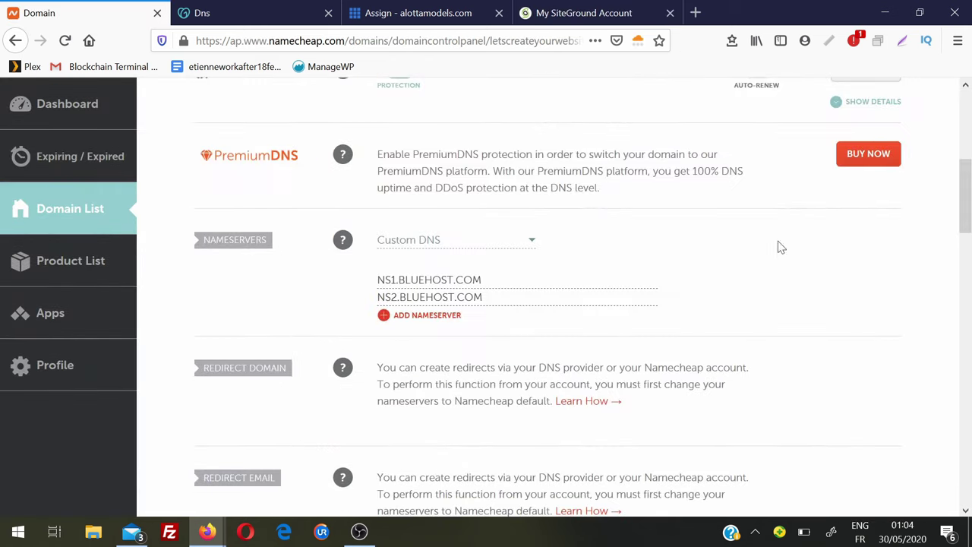
pyautogui.moveTo(483, 280); pyautogui.dragTo(378, 280)
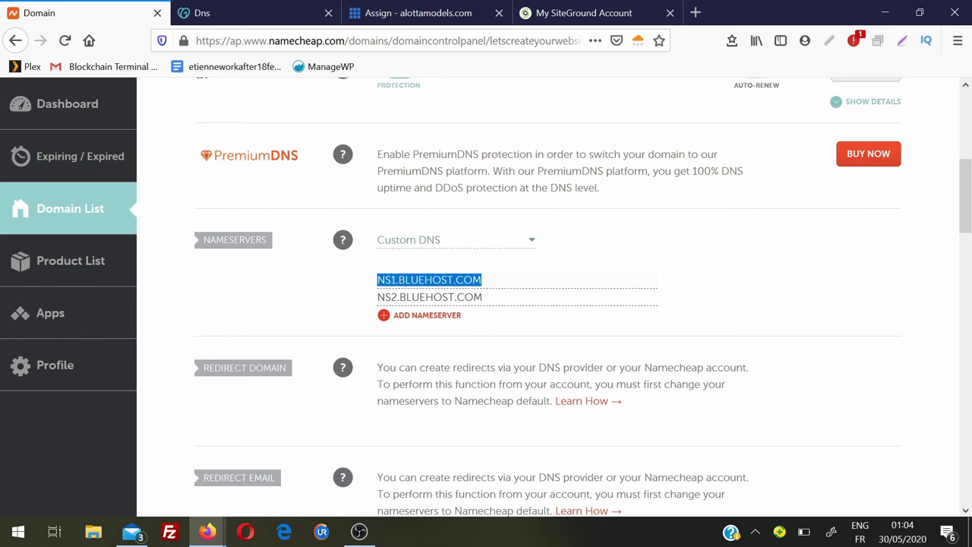
pyautogui.write('ns1.gnld1039.siteground.eu')
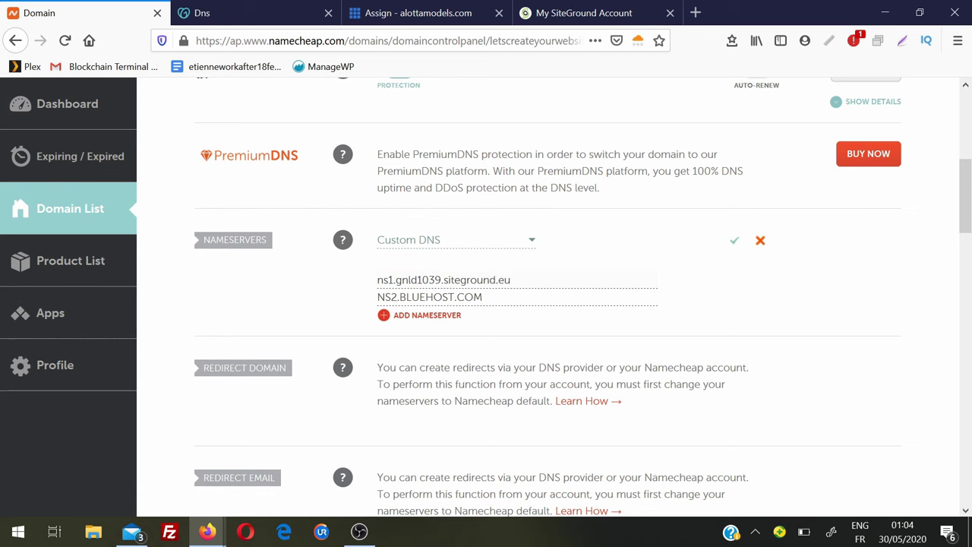
# Copy ns2.gnld1039.siteground.eu from SiteGround, paste it as the second nameserver, and save.
pyautogui.click(578, 10)
pyautogui.moveTo(611, 399); pyautogui.dragTo(773, 400)
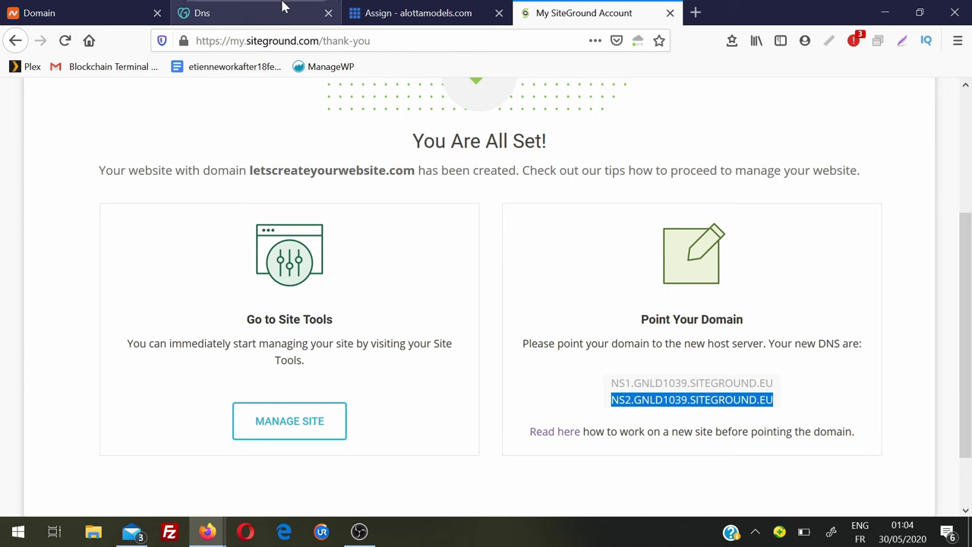
pyautogui.click(111, 11)
pyautogui.tripleClick(456, 297)
pyautogui.write('ns2.gnld1039.siteground.eu')
pyautogui.click(736, 244)
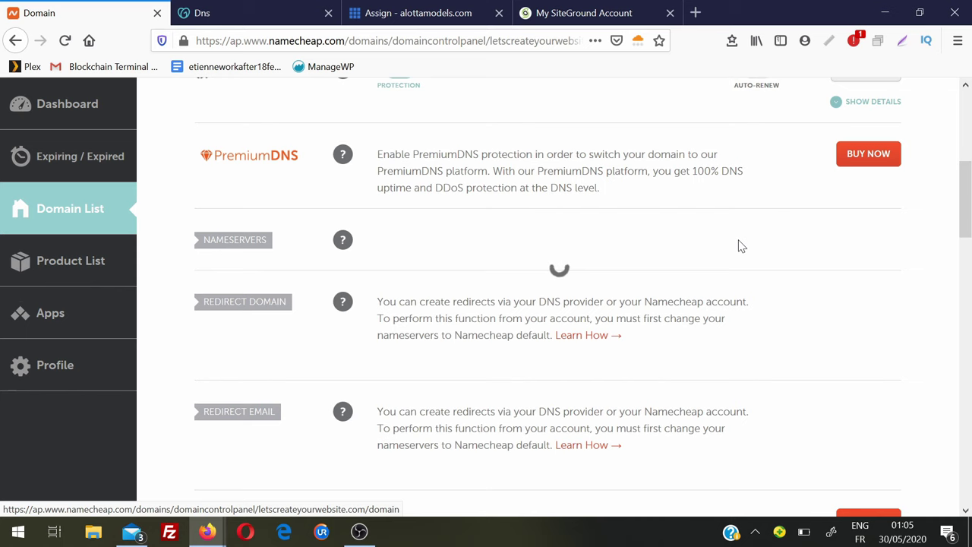